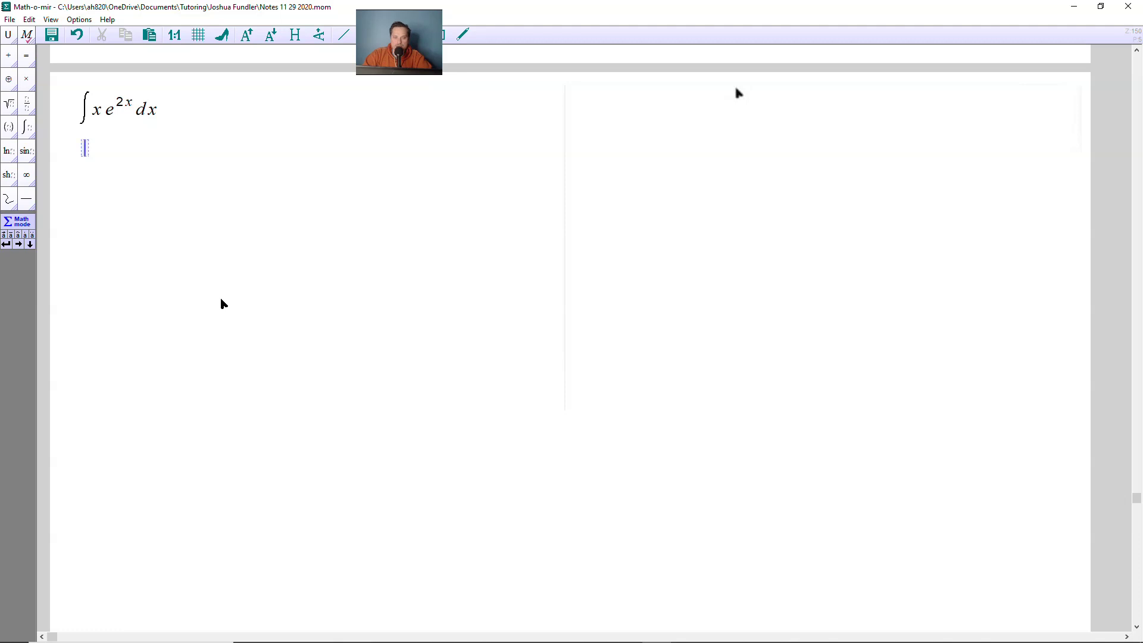
- Add text notes: x and e^2x are unrelated functions, use integration by parts, 'ILATE, A=algebraic'
key("space")
type("x ")
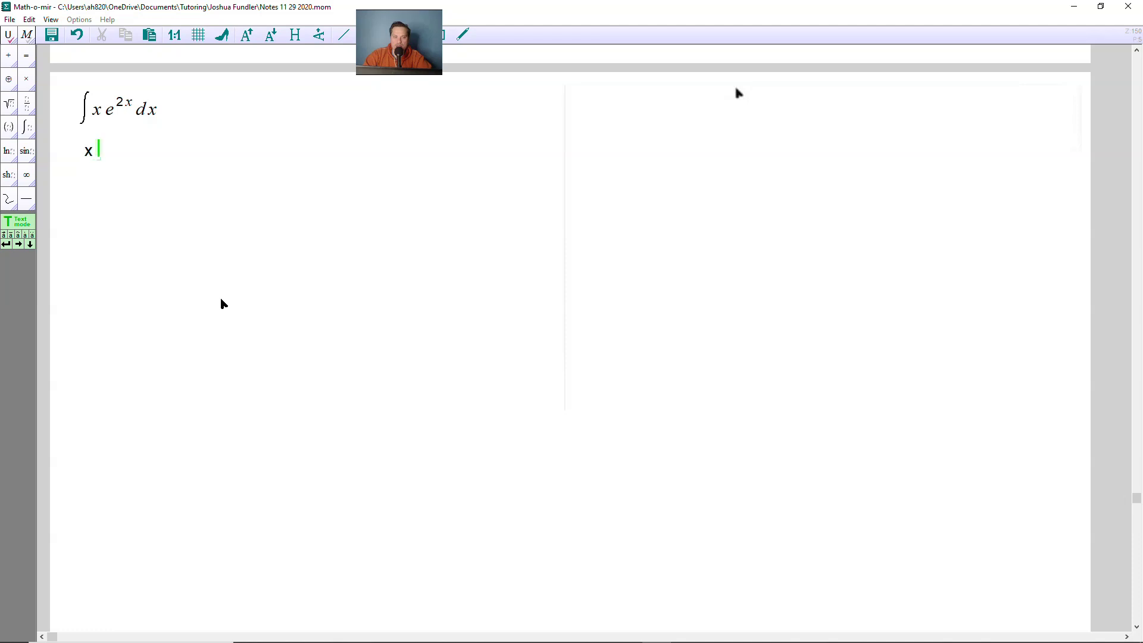
type("and e^2x ar")
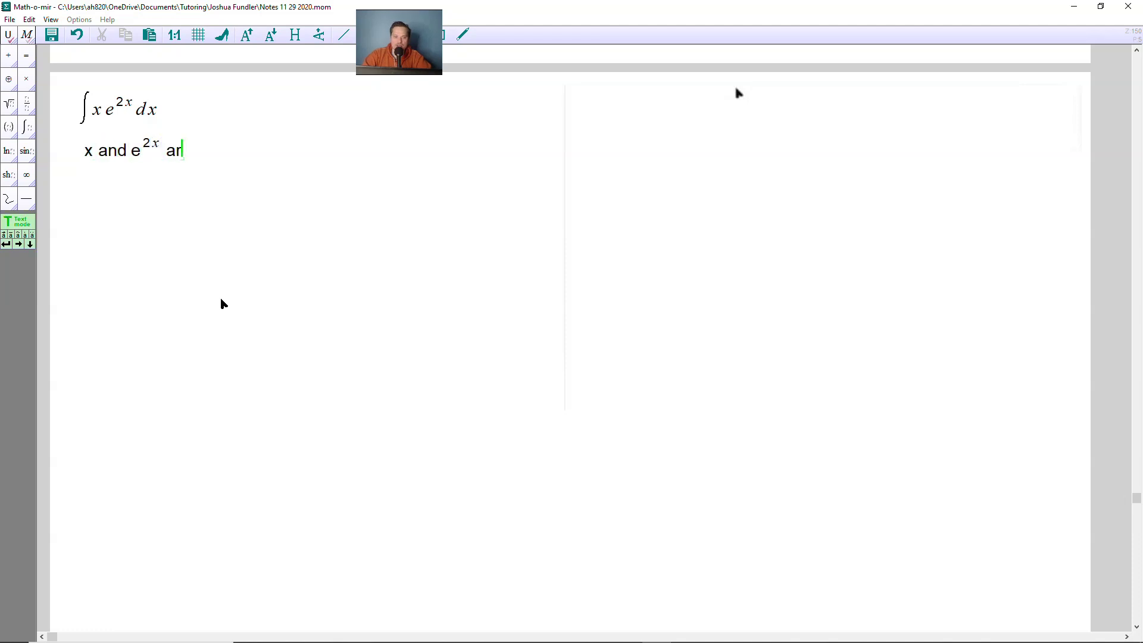
type("e different,")
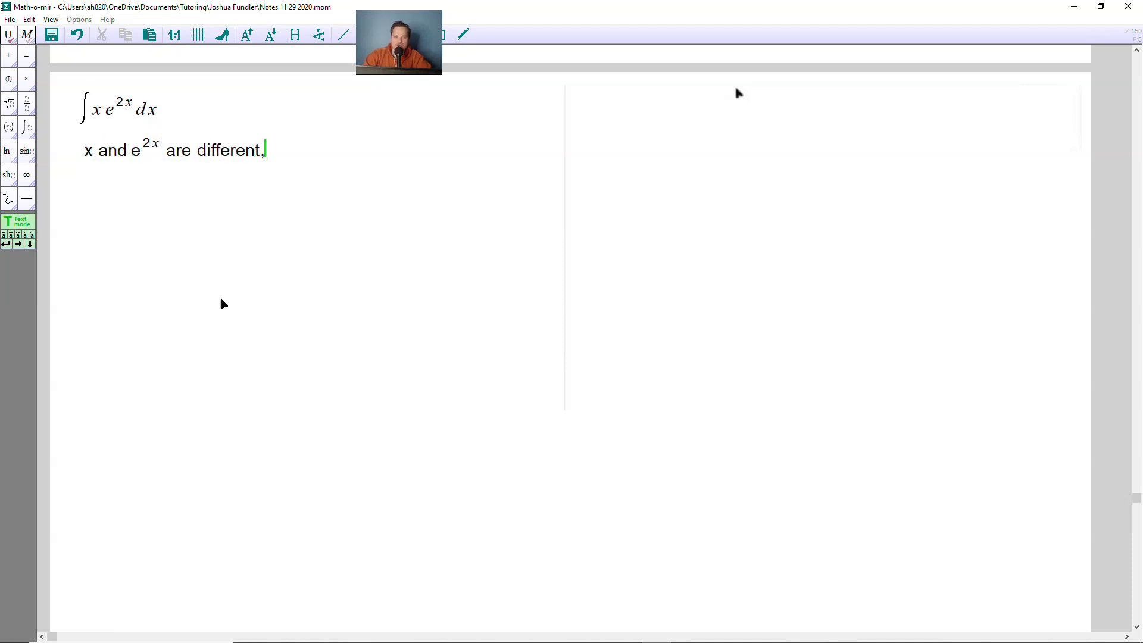
type(" unrelated functions")
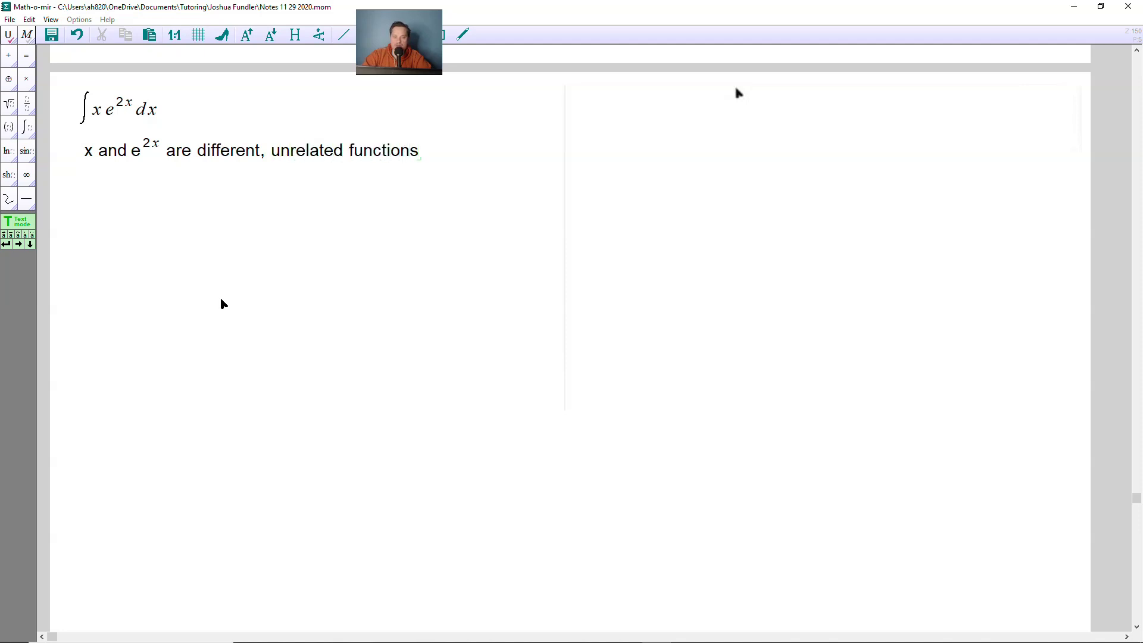
key("Return")
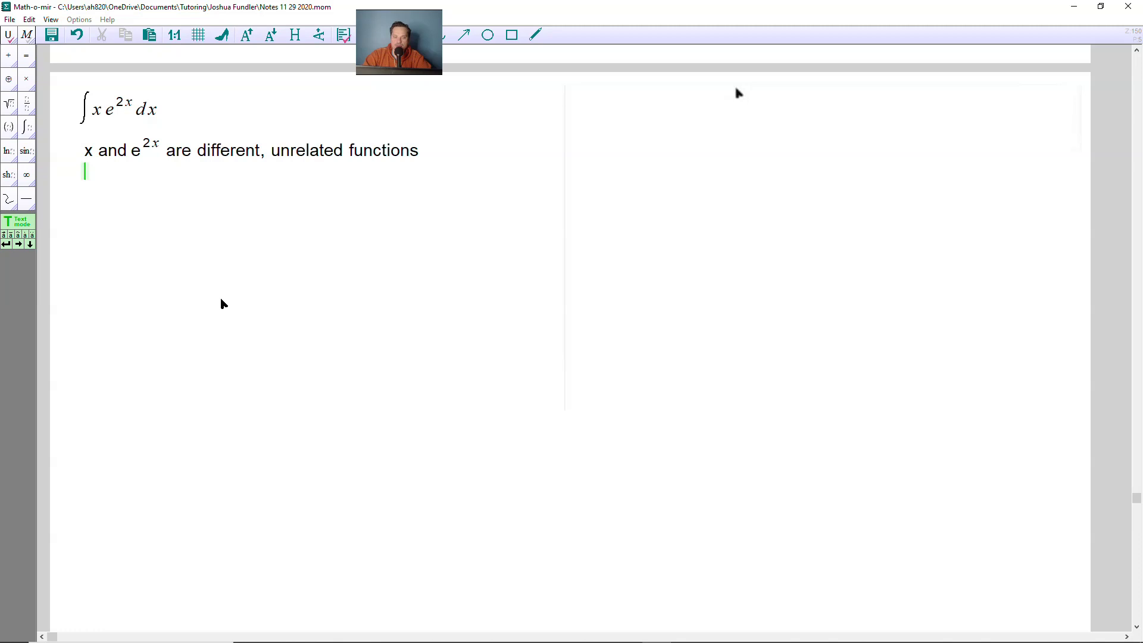
type("use intergration by parts")
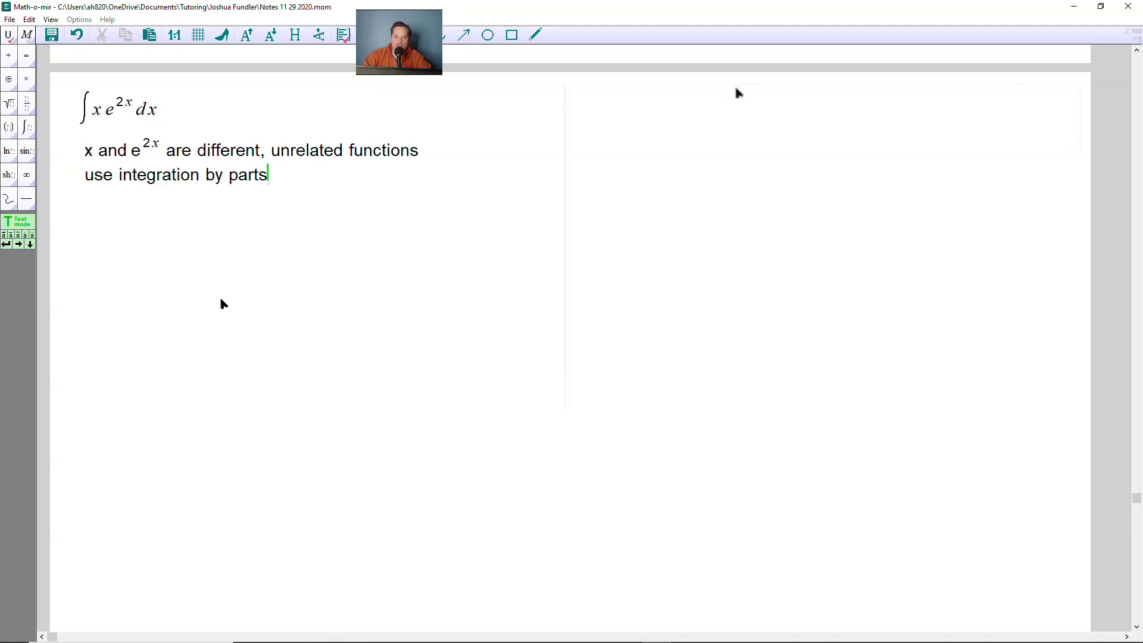
key("Return")
type("ILATE")
type(", A=algebraic")
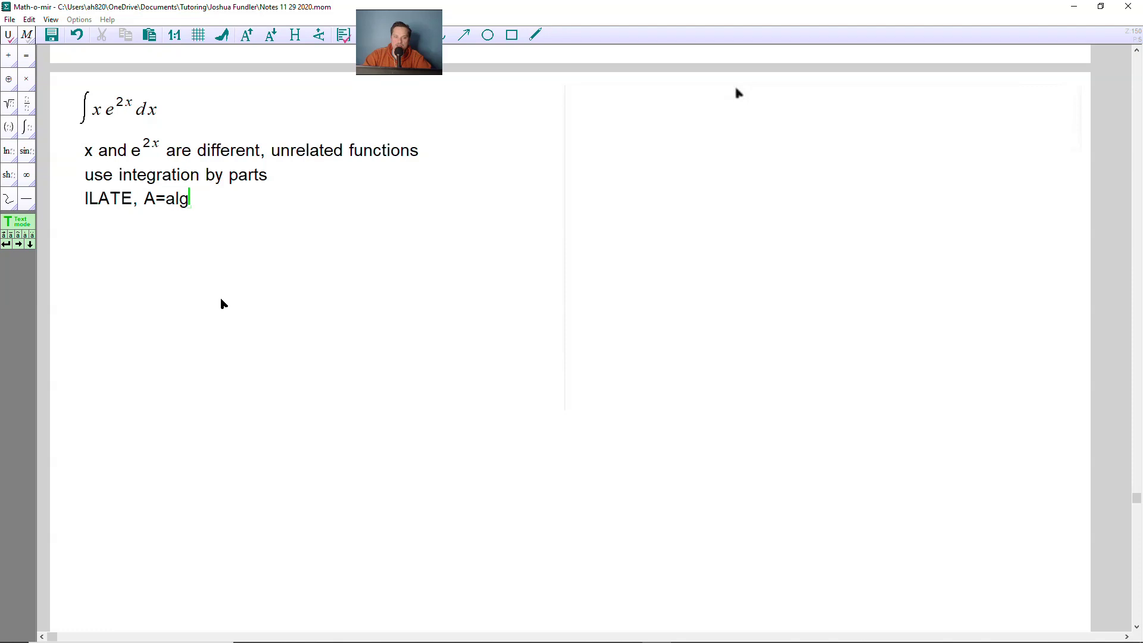
- On a new math line, write u=x, du=dx
key("Return")
key("F5")
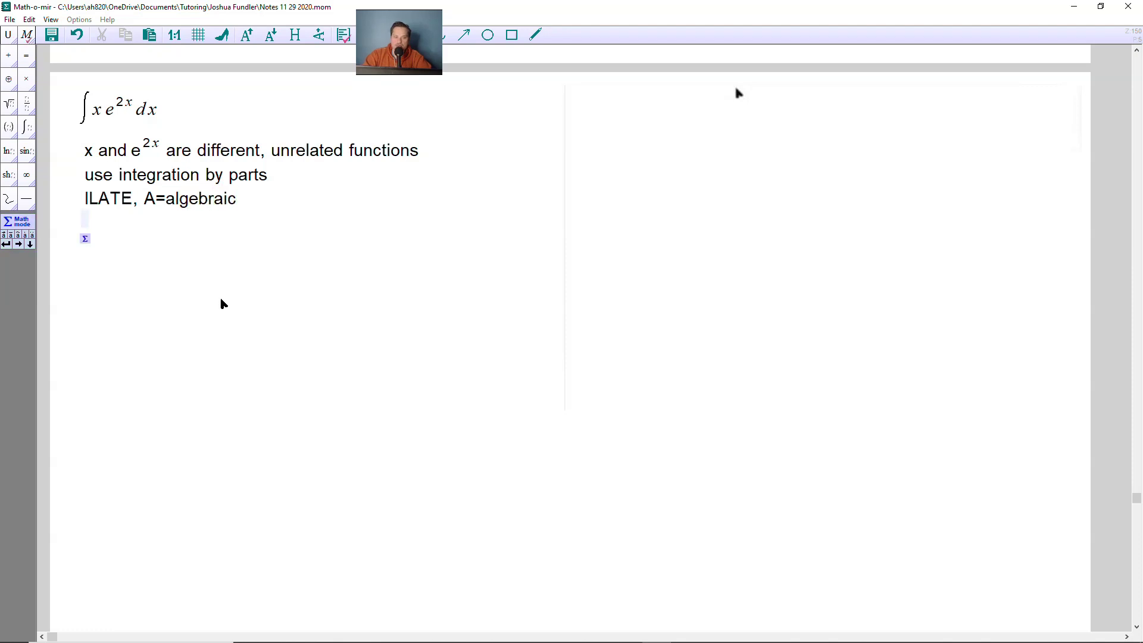
type("u=x, du=dx")
key("Return")
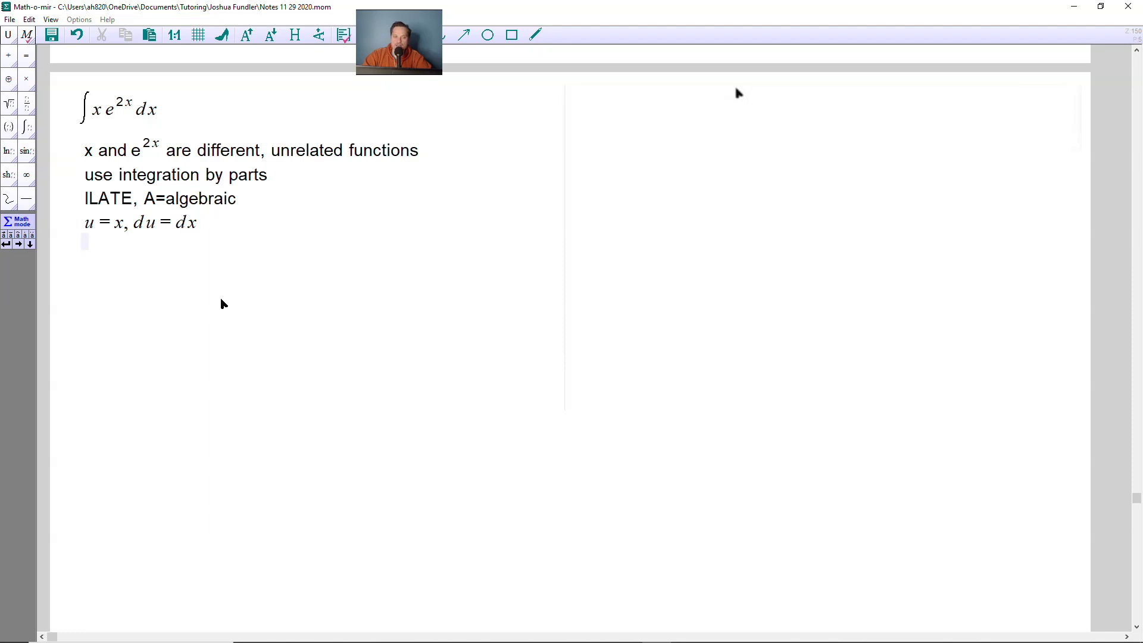
- Write the line e^2x dx = dv ⇒ ½e^2x = v
type("e^2")
type("x")
type(" dx=dv")
type("=>")
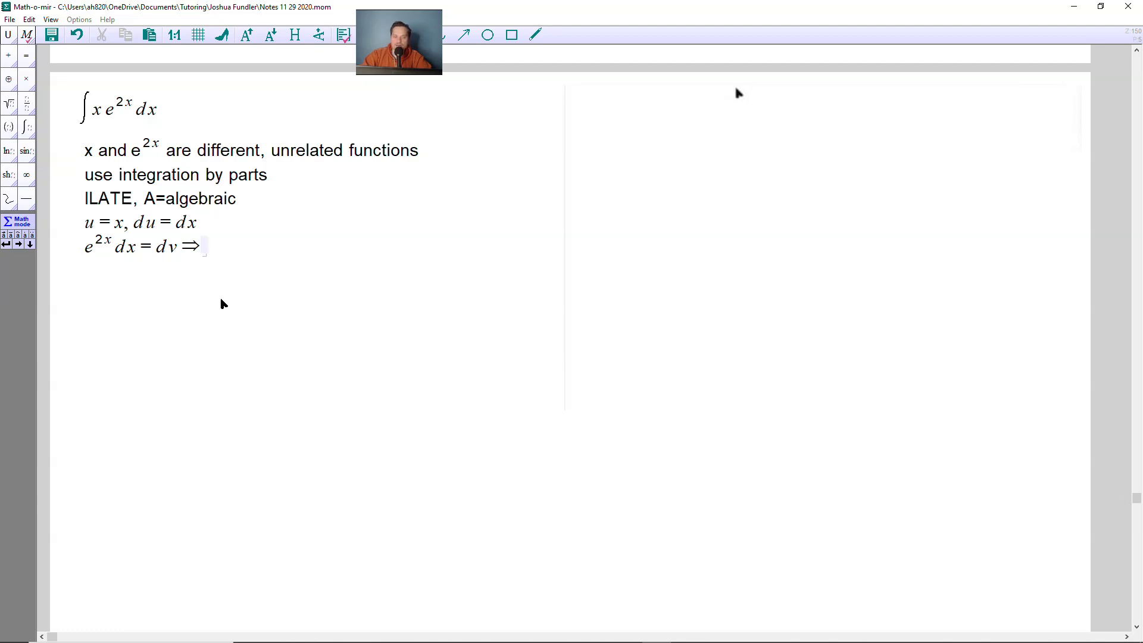
key("slash")
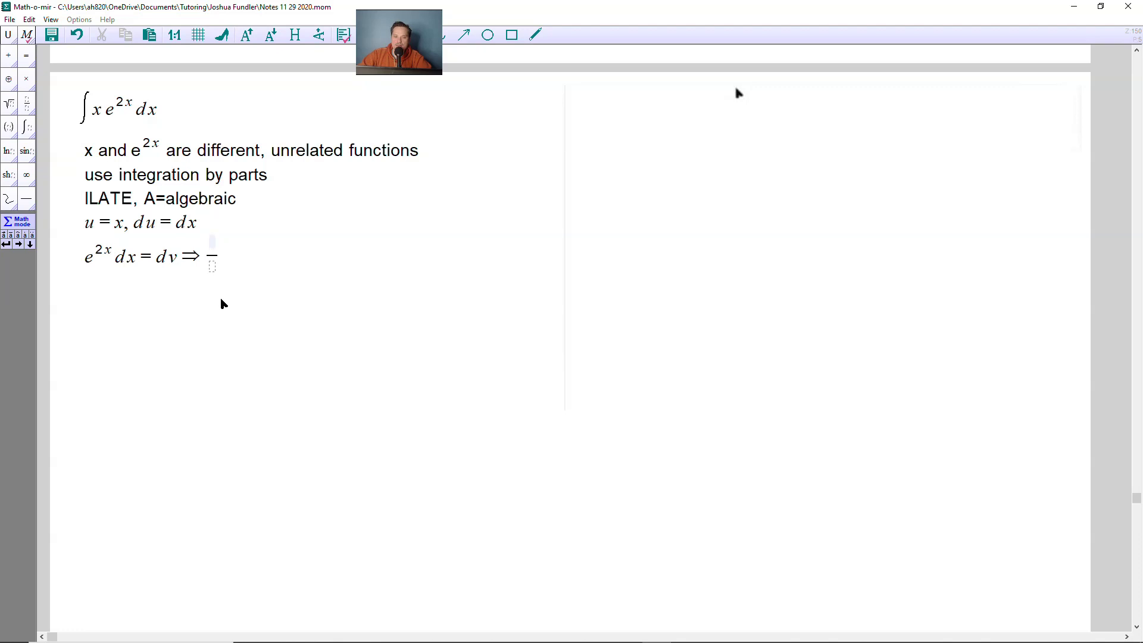
type("1/")
key("Down")
type("2")
key("Right")
type("e^2x")
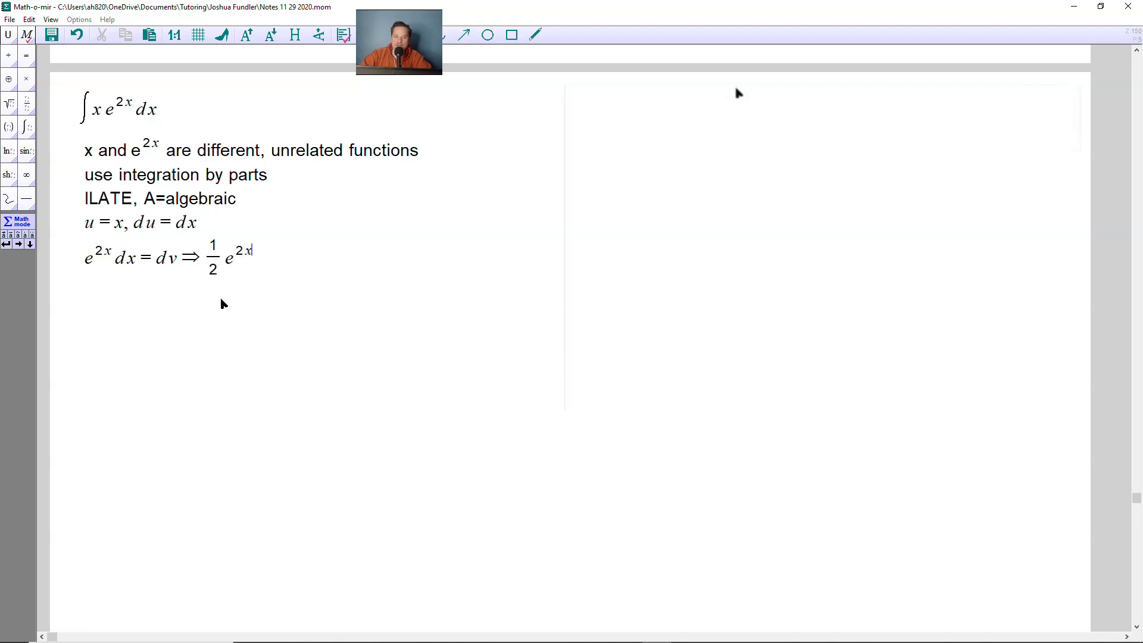
key("Right")
type("= v")
key("Return")
- Copy the original integral to a new line and continue it with = x·½e^2x −
left_click(80, 295)
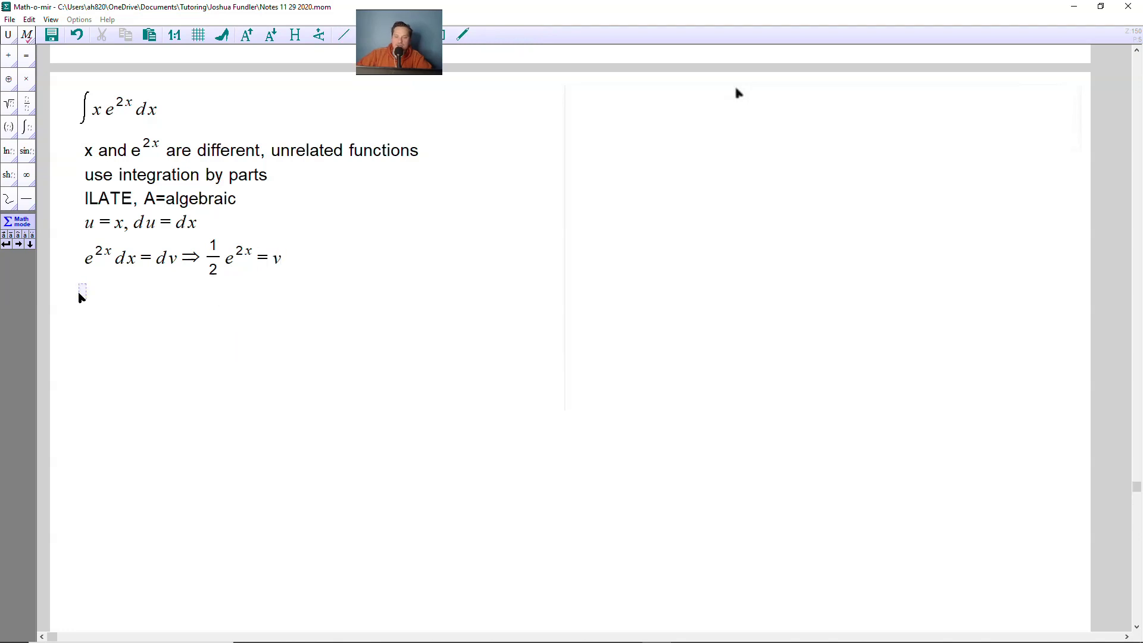
left_click_drag(161, 116, 84, 107)
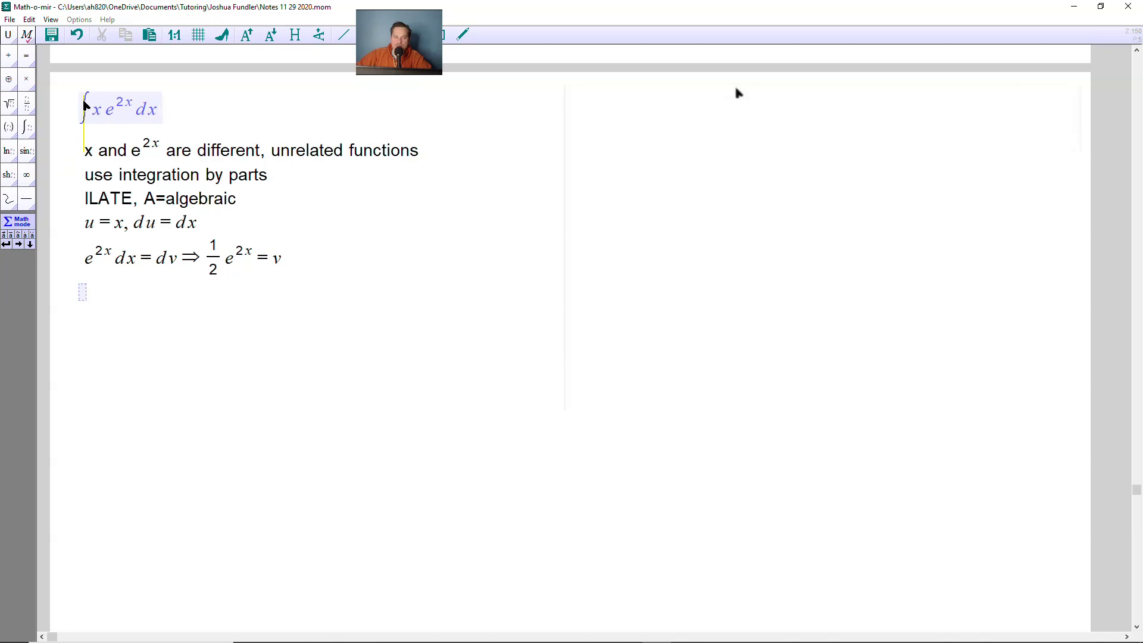
key("ctrl+c")
key("ctrl+v")
type("=")
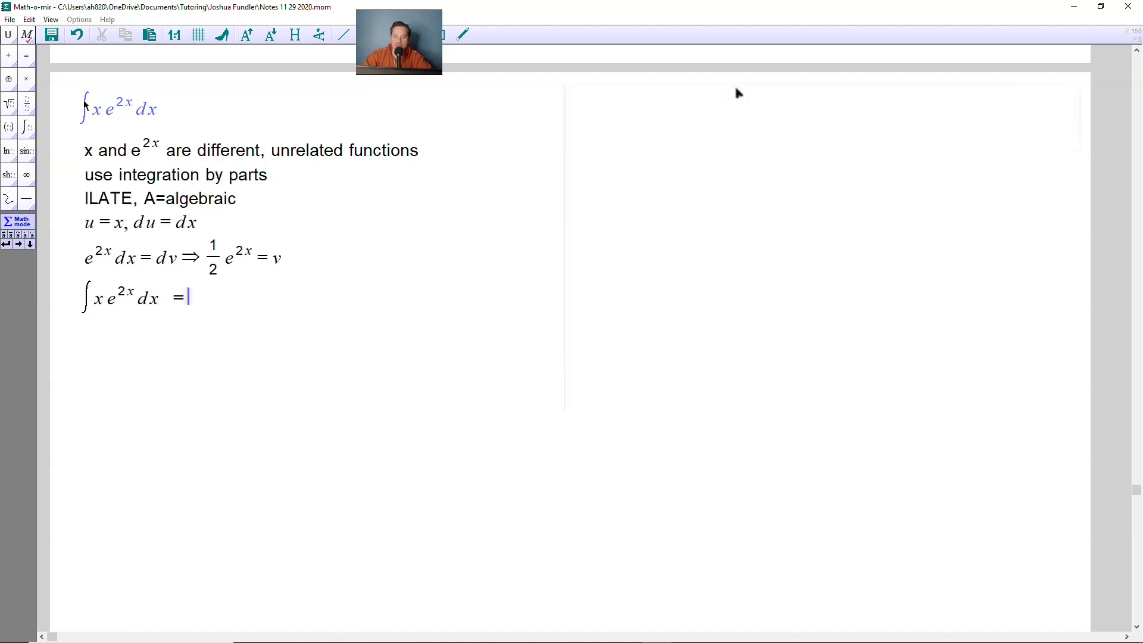
type("x*")
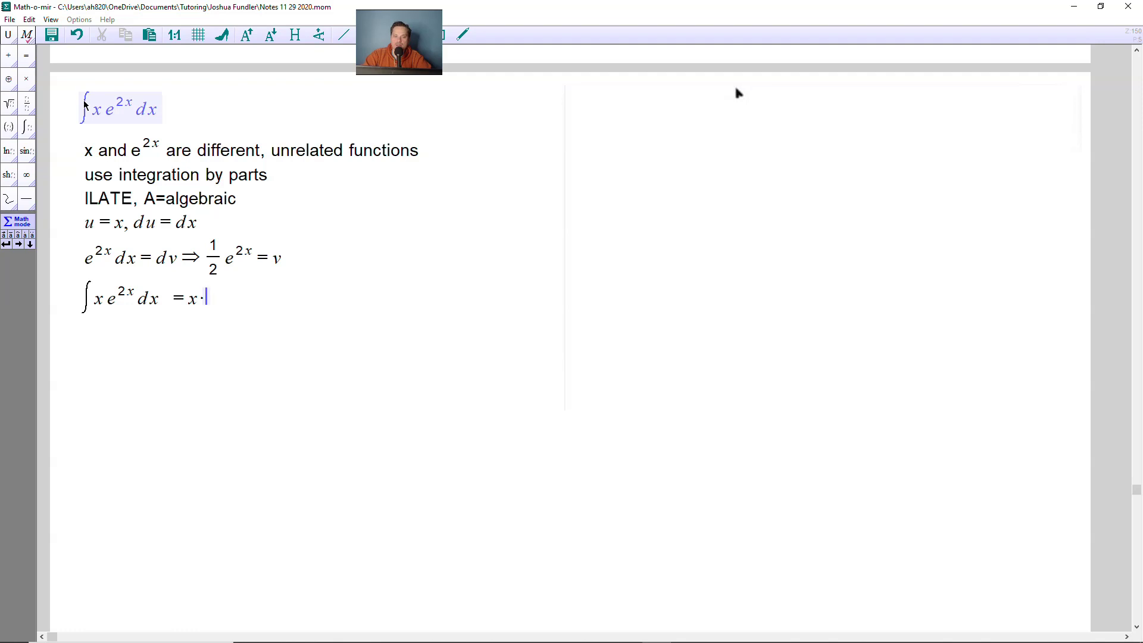
type("1/2")
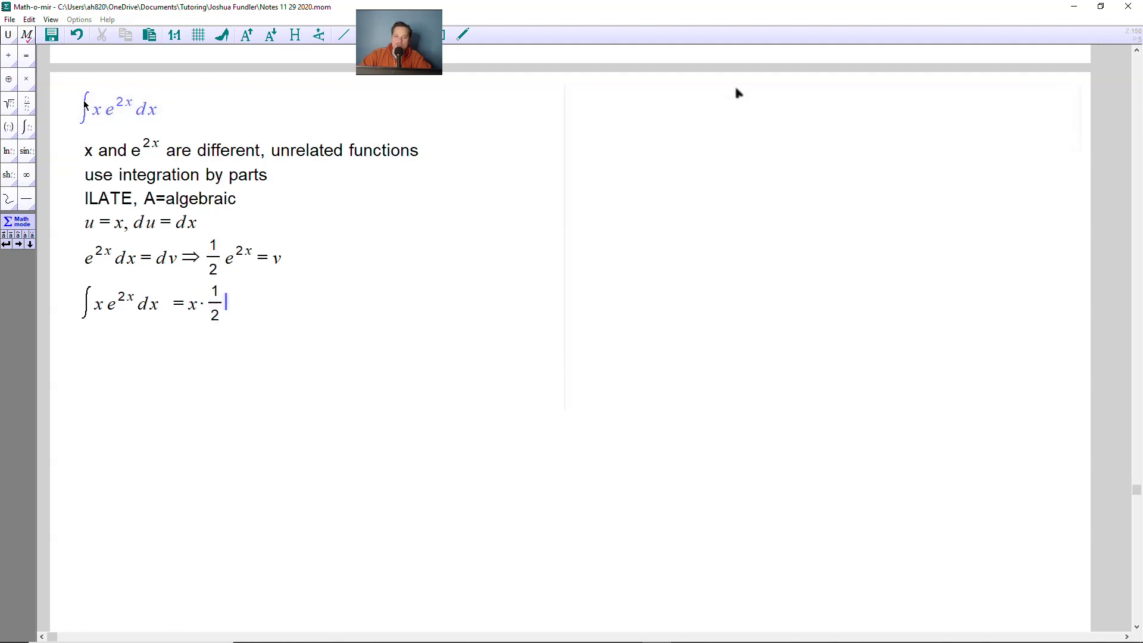
type("e^2x")
type("-")
- Insert a new integral after the minus sign with integrand ½e^2x
left_click(26, 127)
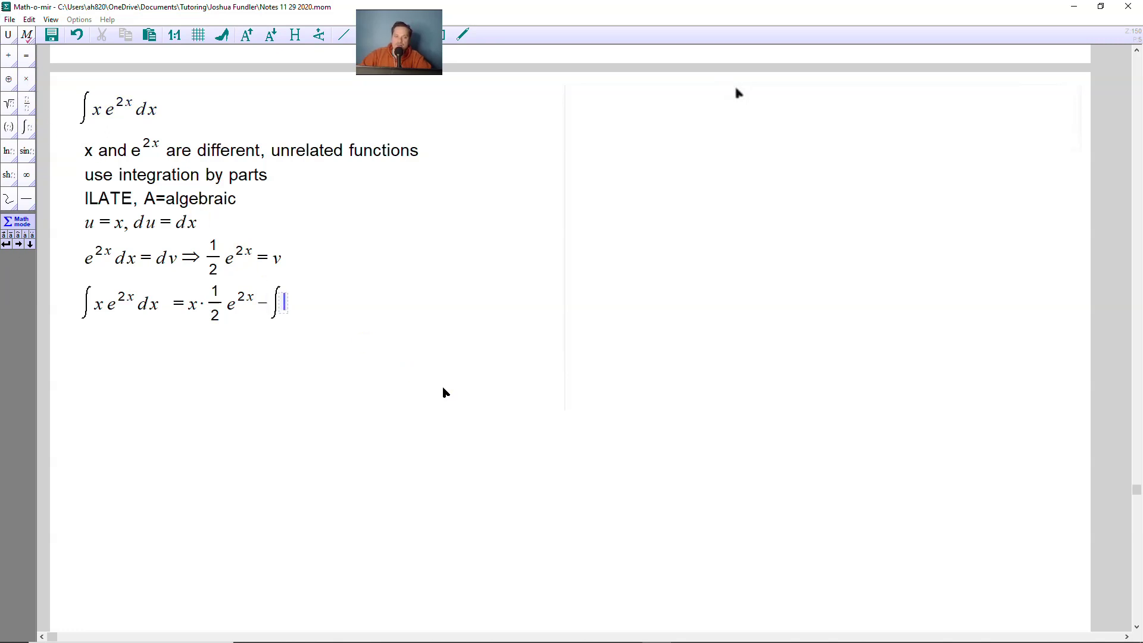
type("1/2")
key("Right")
type("e^2x")
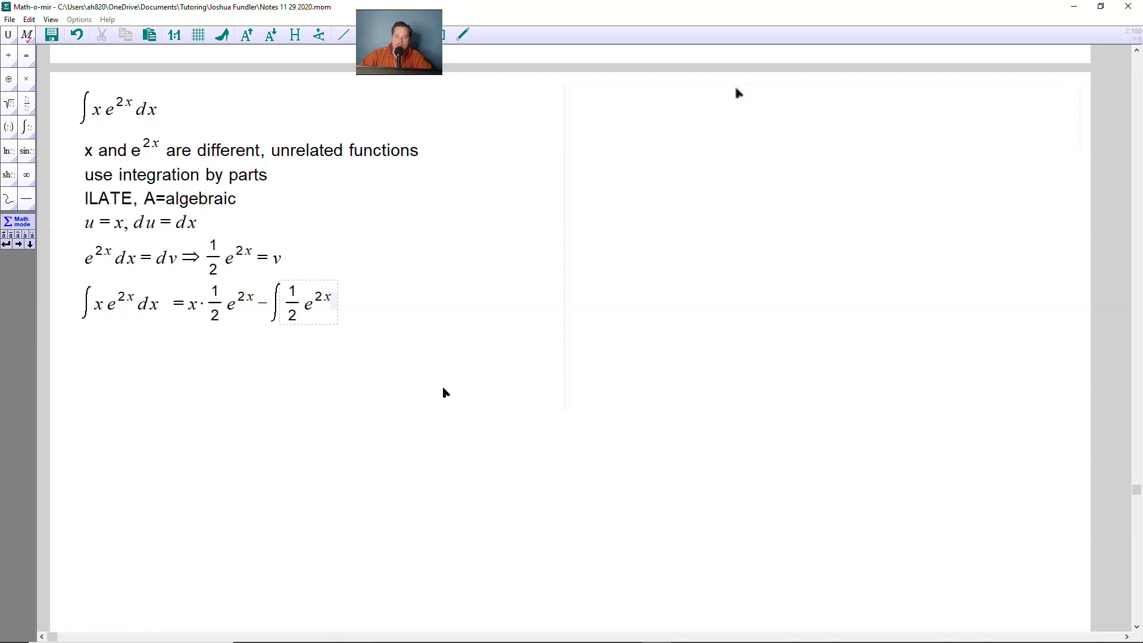
- Finish the integral with dx, then start a new line reading =½e^2x − ½
type("dx")
left_click(174, 351)
type("=")
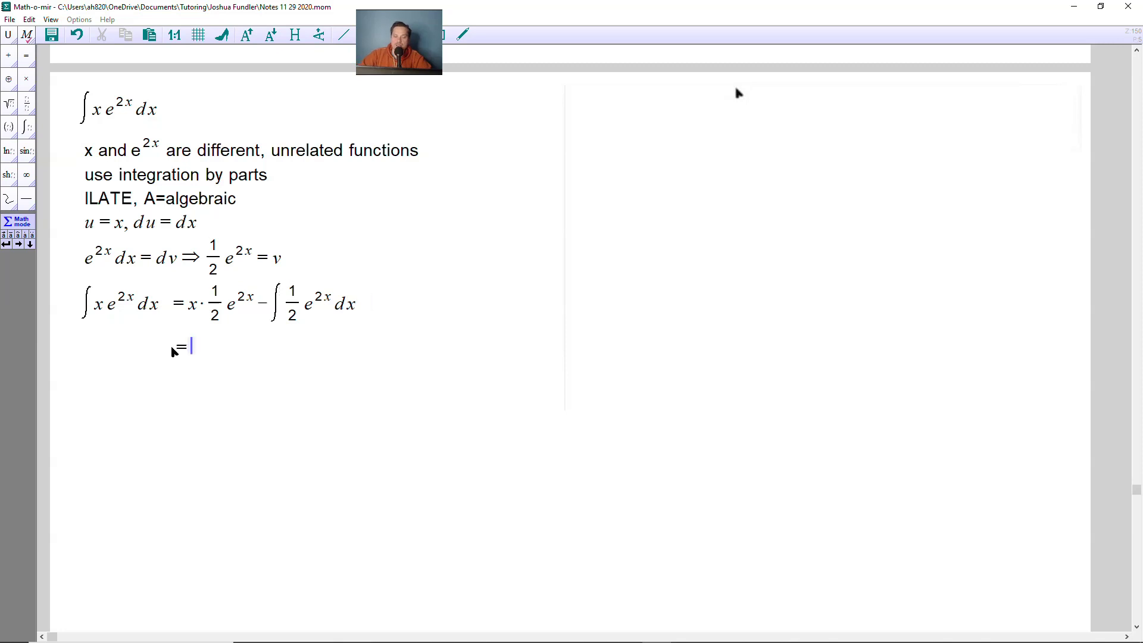
type("1/2 e^2x-")
type("1/2")
- Add ∫e^2x dx after the second ½ and insert x after the first ½
left_click(32, 127)
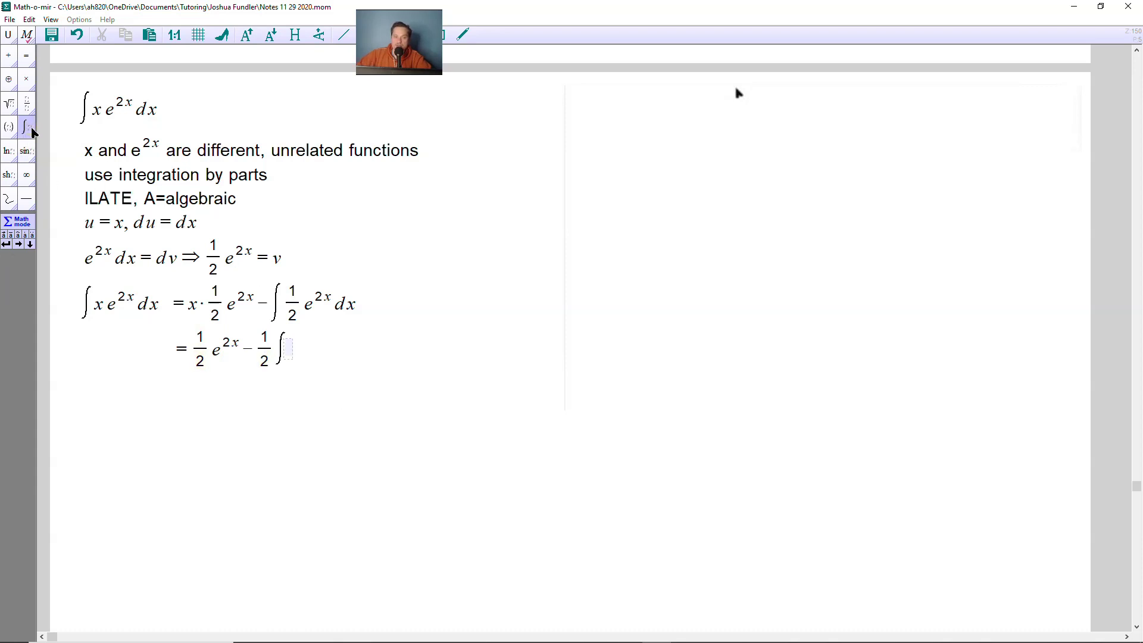
type("e^2x dx")
left_click(214, 351)
type("x")
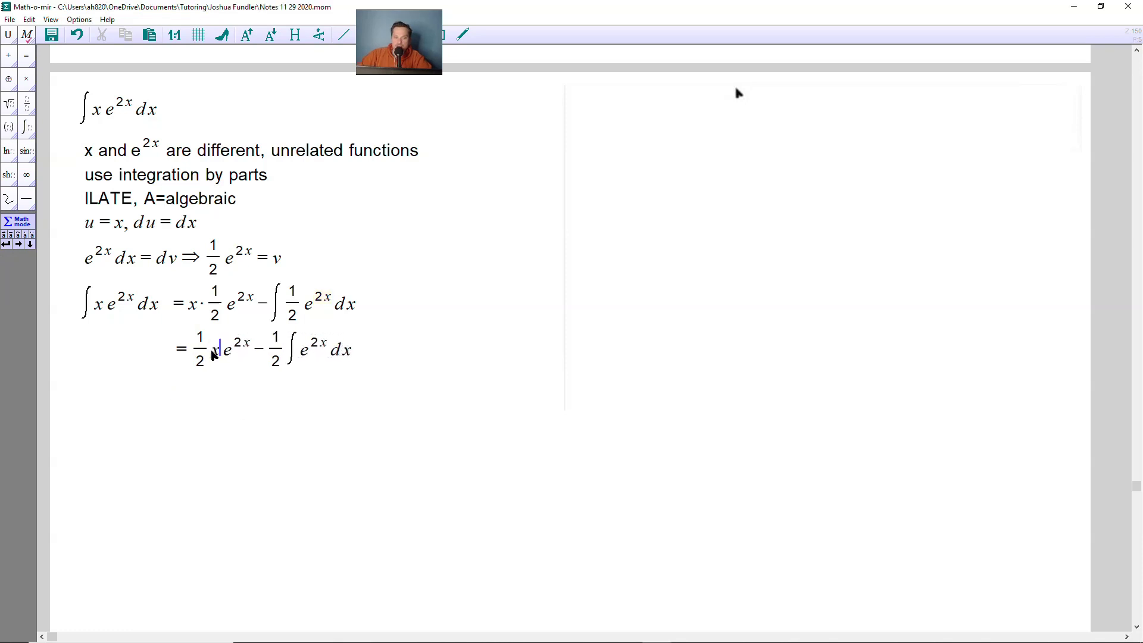
left_click(243, 461)
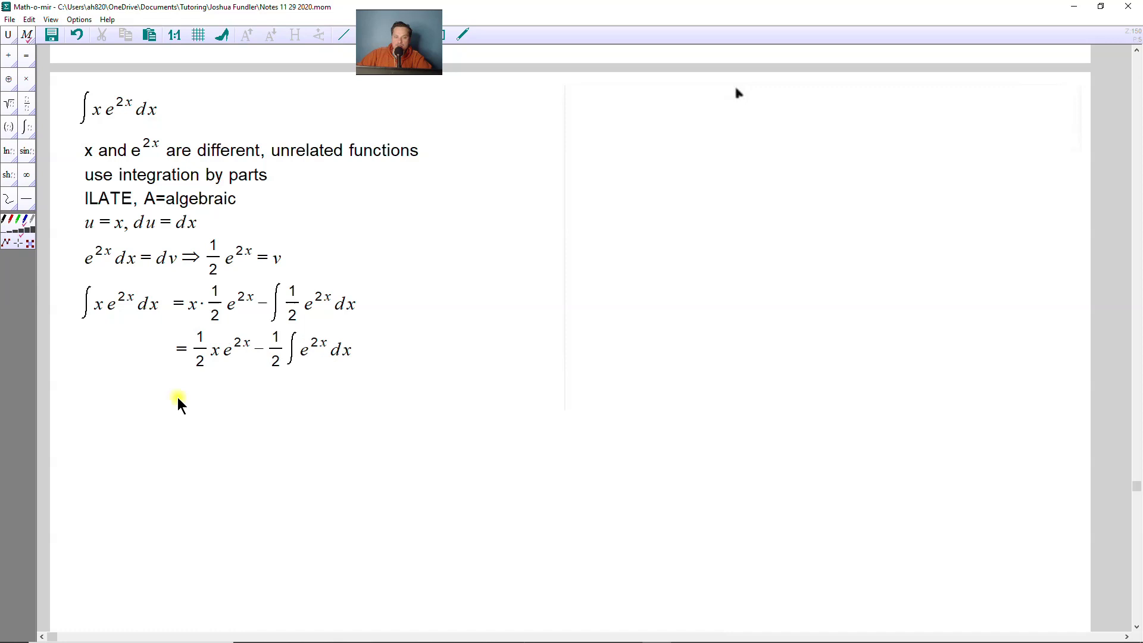
- Start a new line with =½xe^2x
left_click(177, 397)
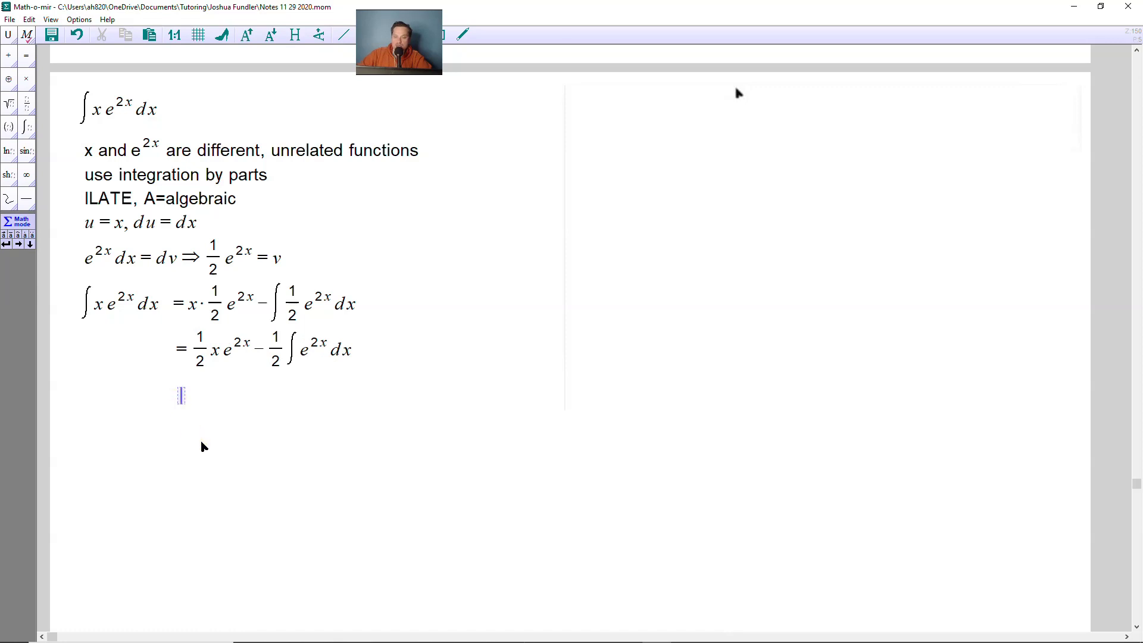
type("=1/2")
key("space")
type("xe^2x")
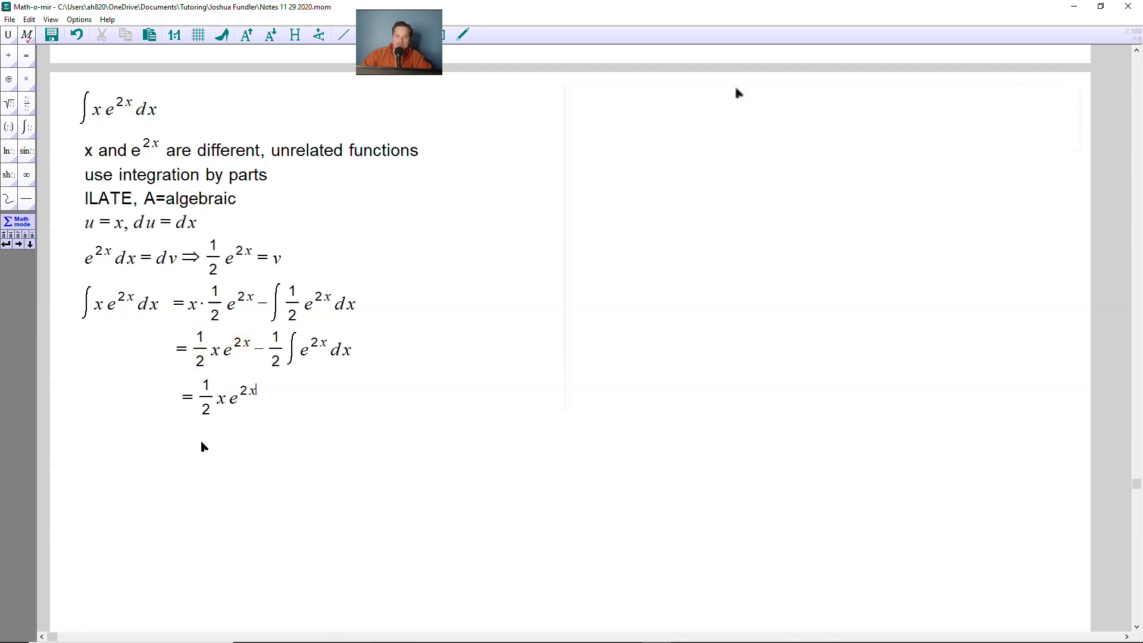
key("space")
- Continue the line with −½·½e^2x + C, then begin another line with =
type("-1/2")
key("space")
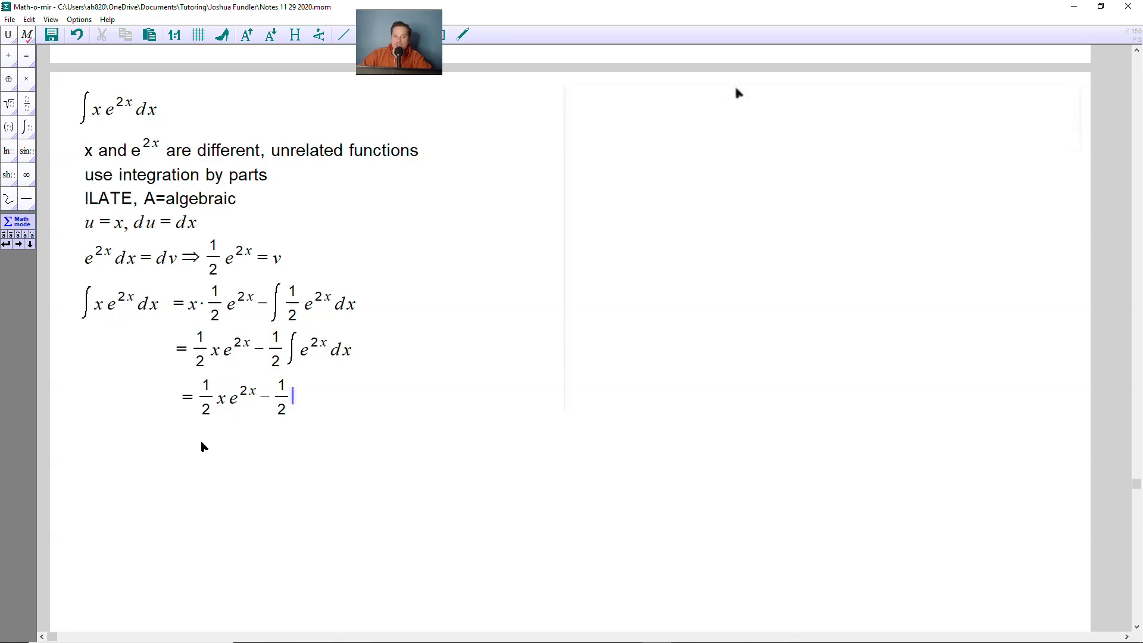
type("*/")
type("1")
key("Down")
type("2")
key("space")
type("e^2x")
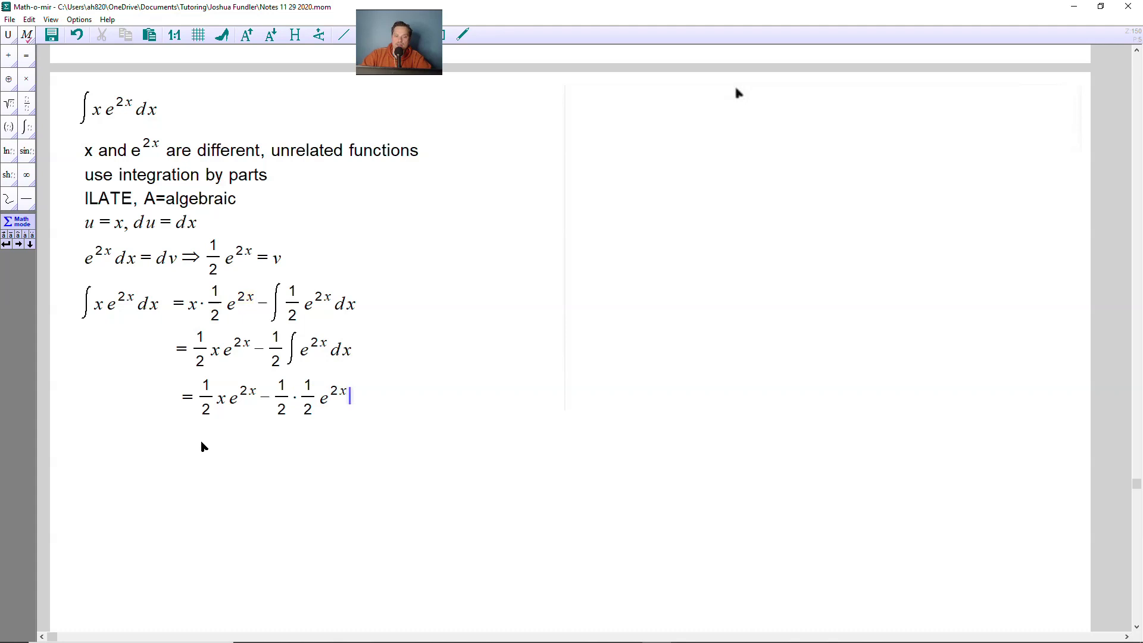
key("space")
type("+C")
key("Return")
type("=")
- Color the first ½, the first e^2x, and the second term's ½e^2x red
right_click(206, 398)
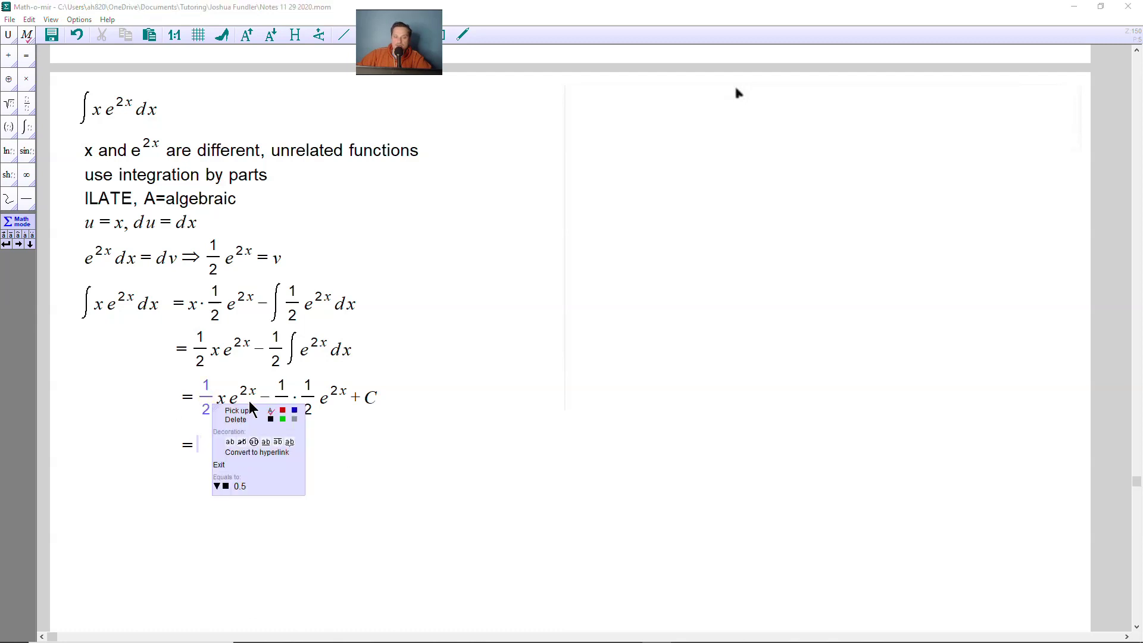
left_click(283, 411)
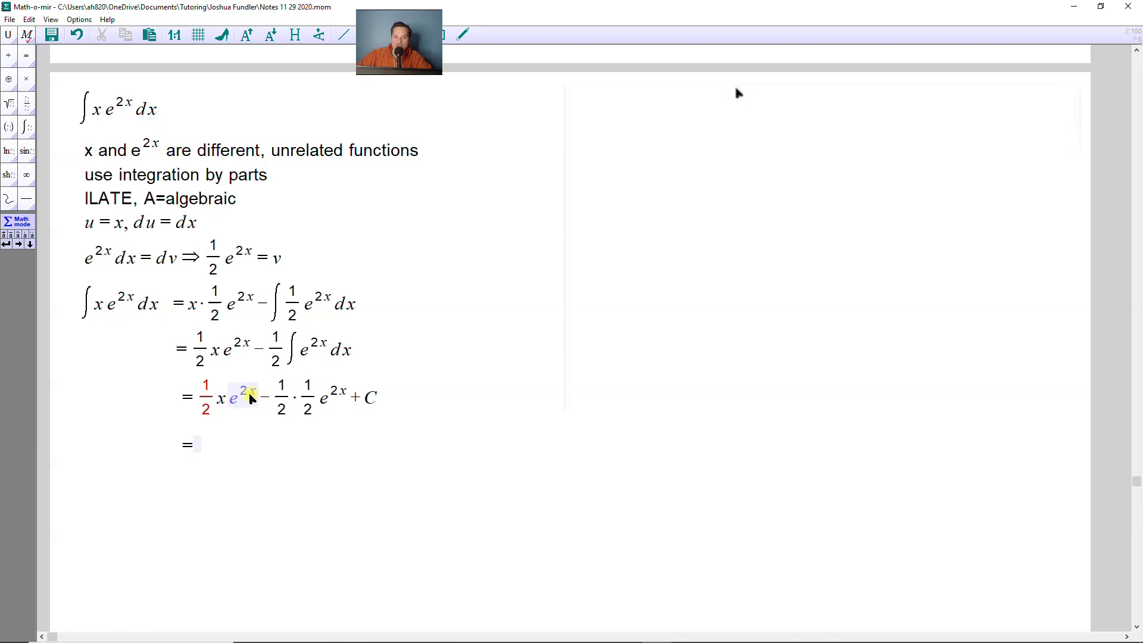
right_click(251, 398)
left_click(327, 408)
left_click_drag(350, 404, 312, 400)
right_click(312, 399)
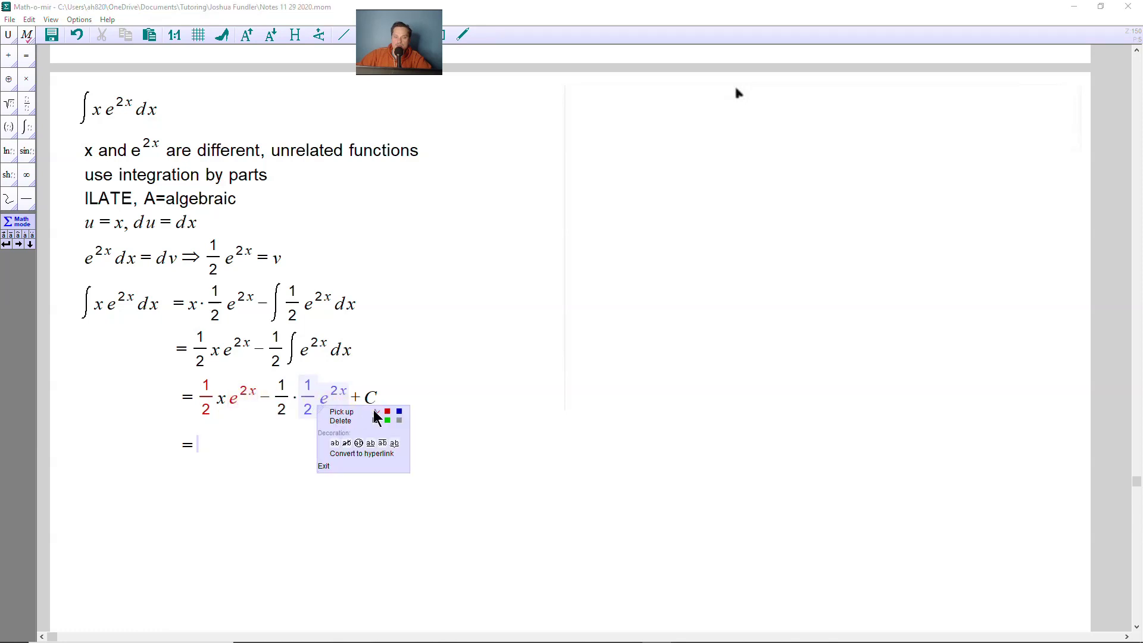
left_click(388, 412)
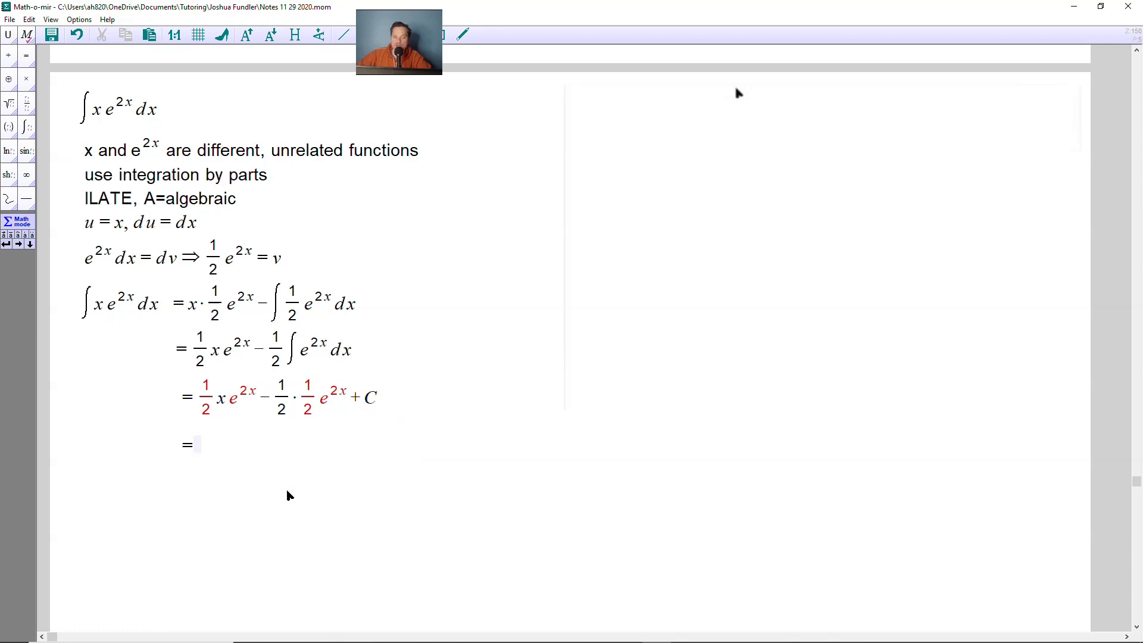
- After the =, write ½e^2x[x − ½] + C followed by the label 'answer'
type("1/2 e^2x [")
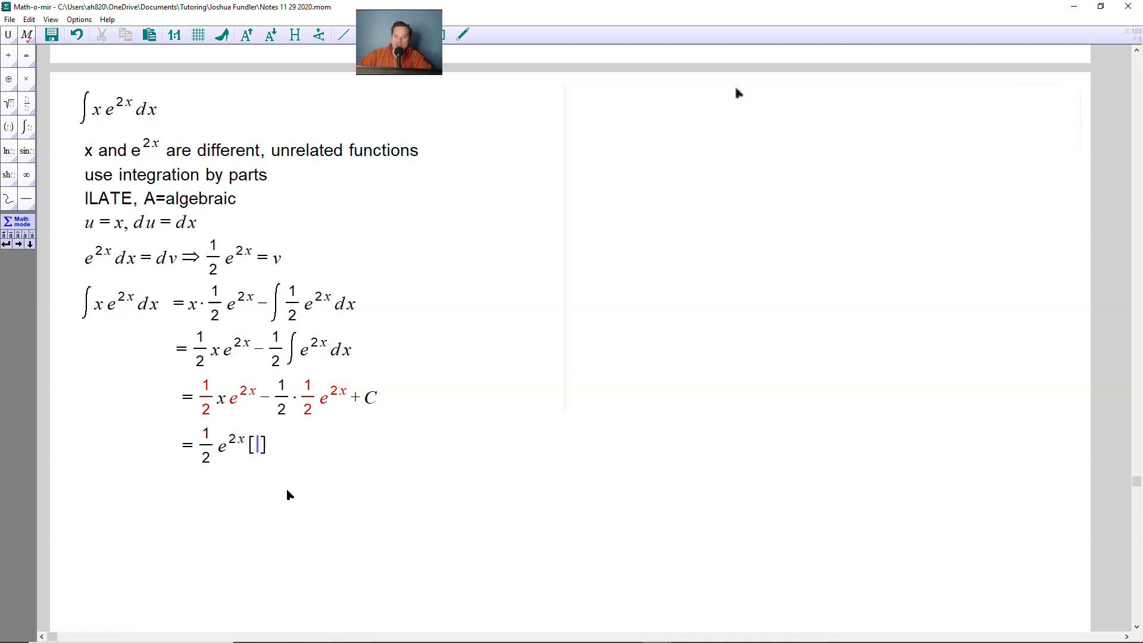
type("x-1/2")
key("Right")
type("+ C")
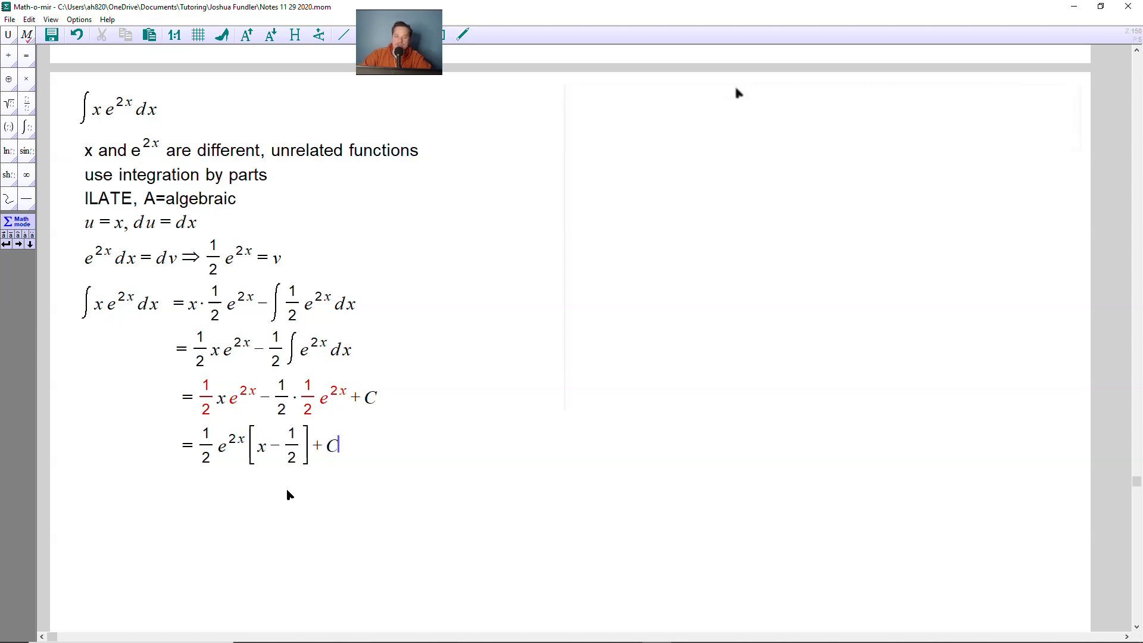
type(" answer")
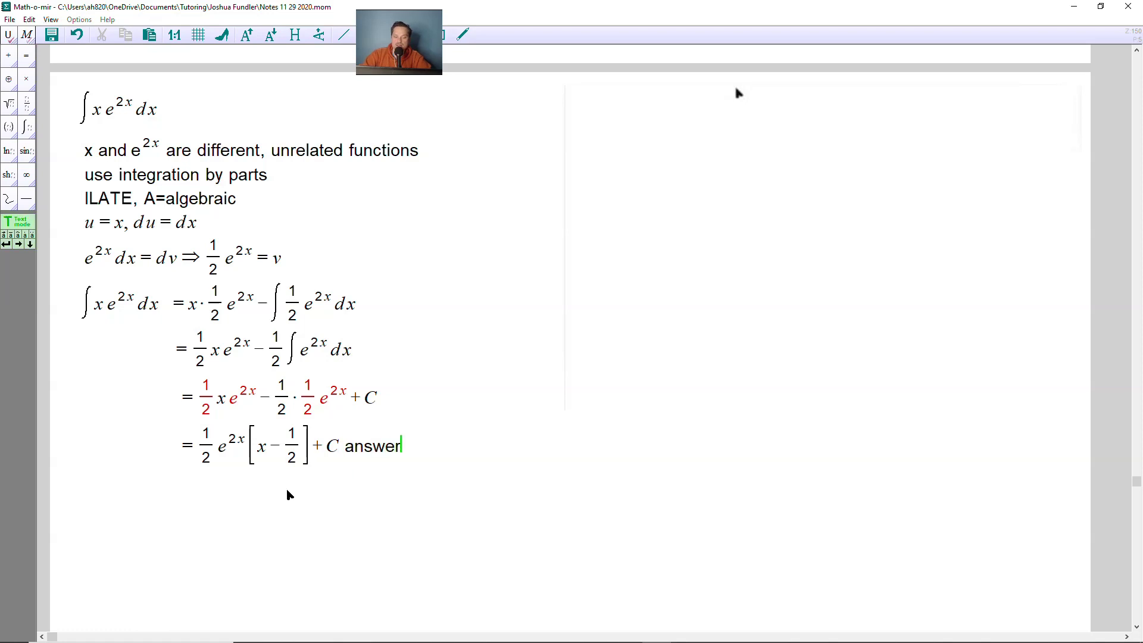